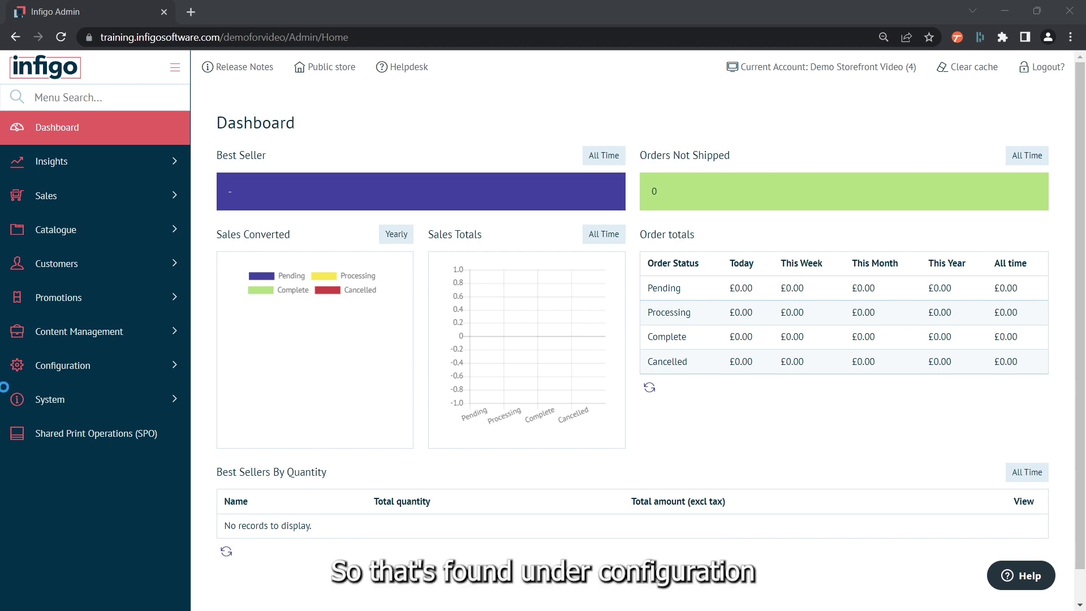
Step: In the Departments configuration, start a new department record named AdminDepartment with the description Administration Group
click(94, 383)
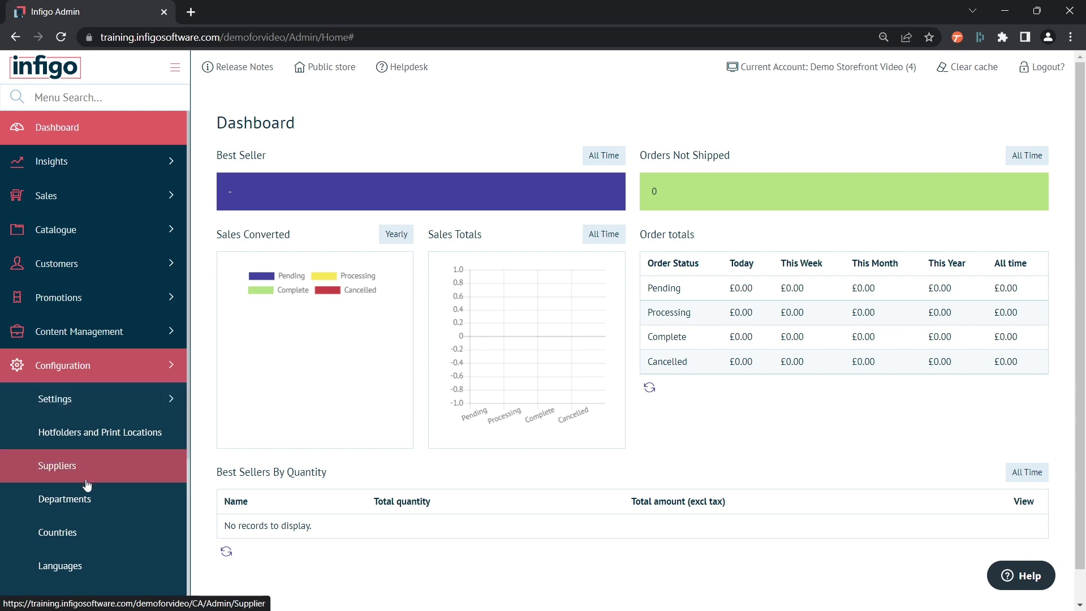
click(91, 505)
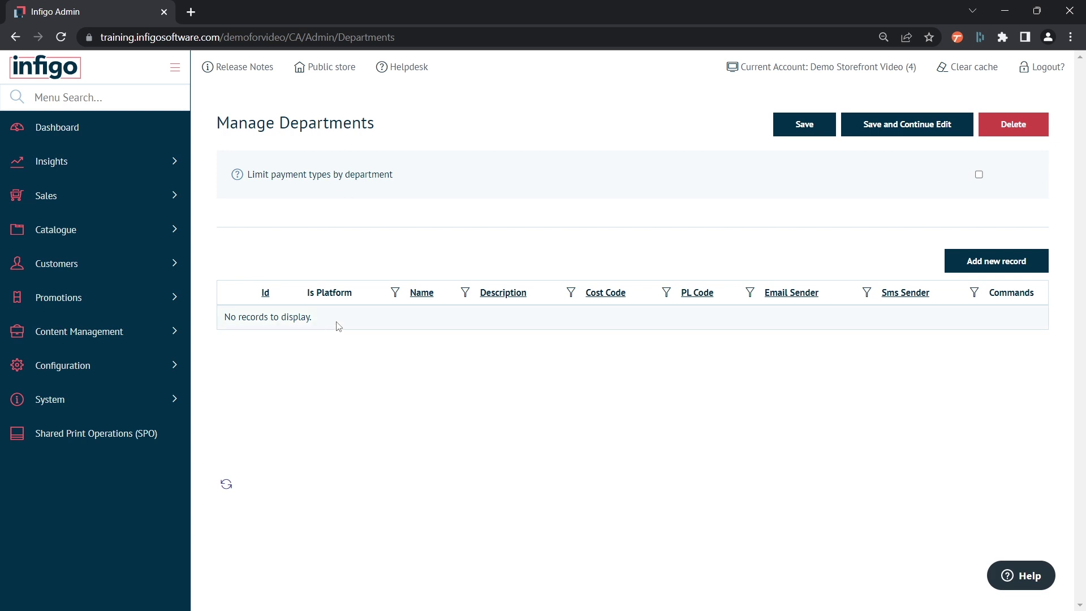
click(989, 264)
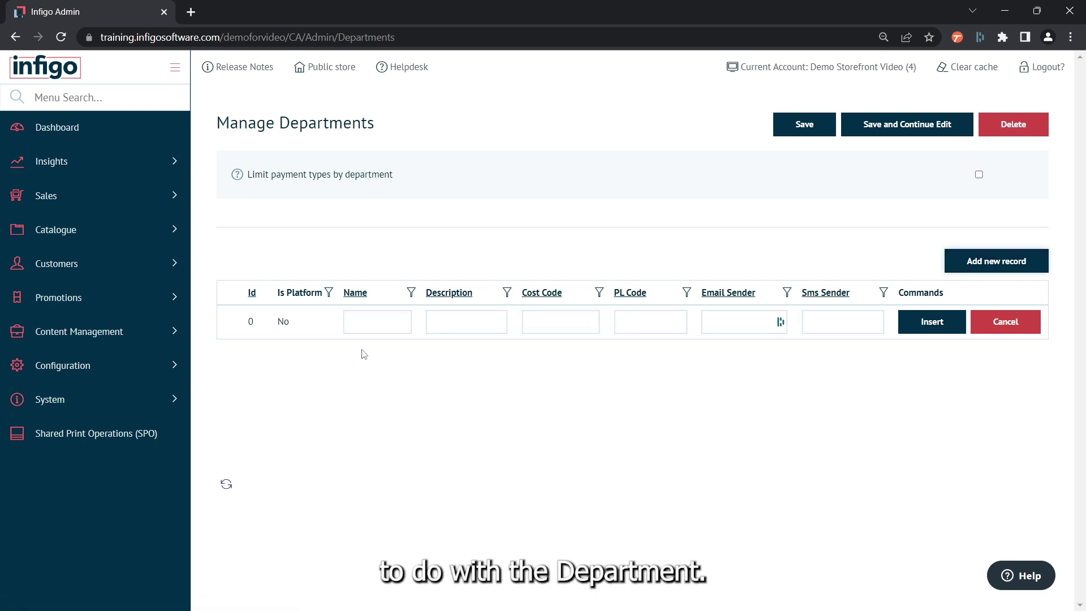
click(368, 320)
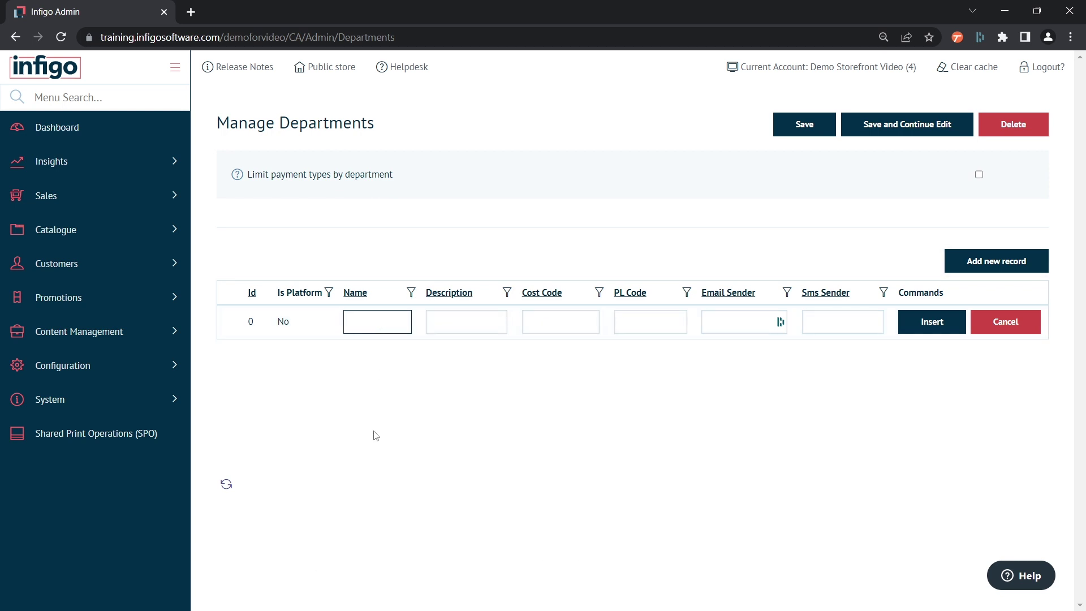
text(A)
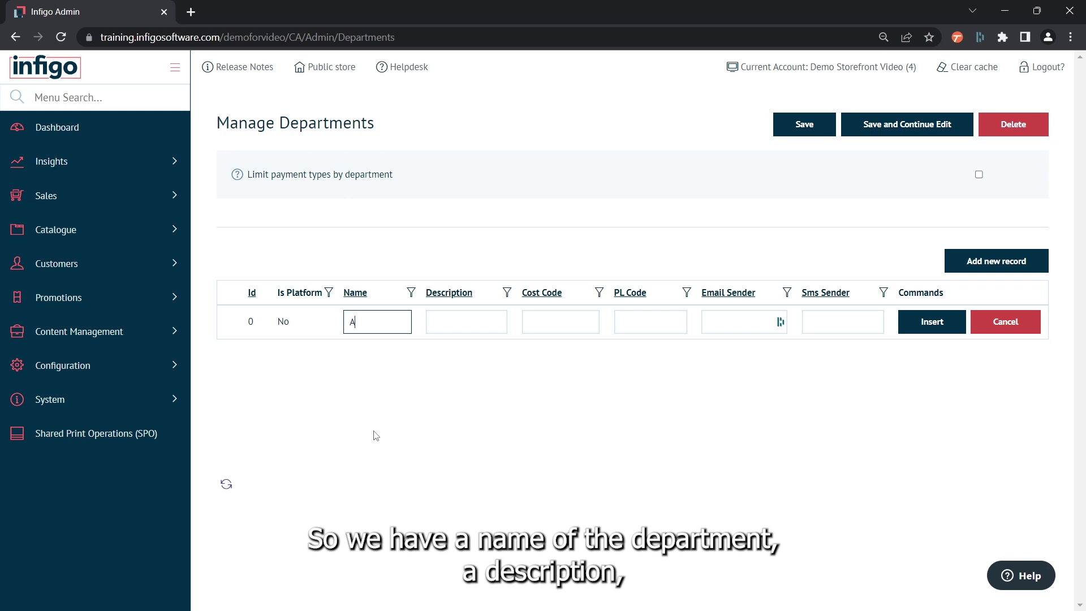
text(dmin)
text(Department)
key(Tab)
text(Ad)
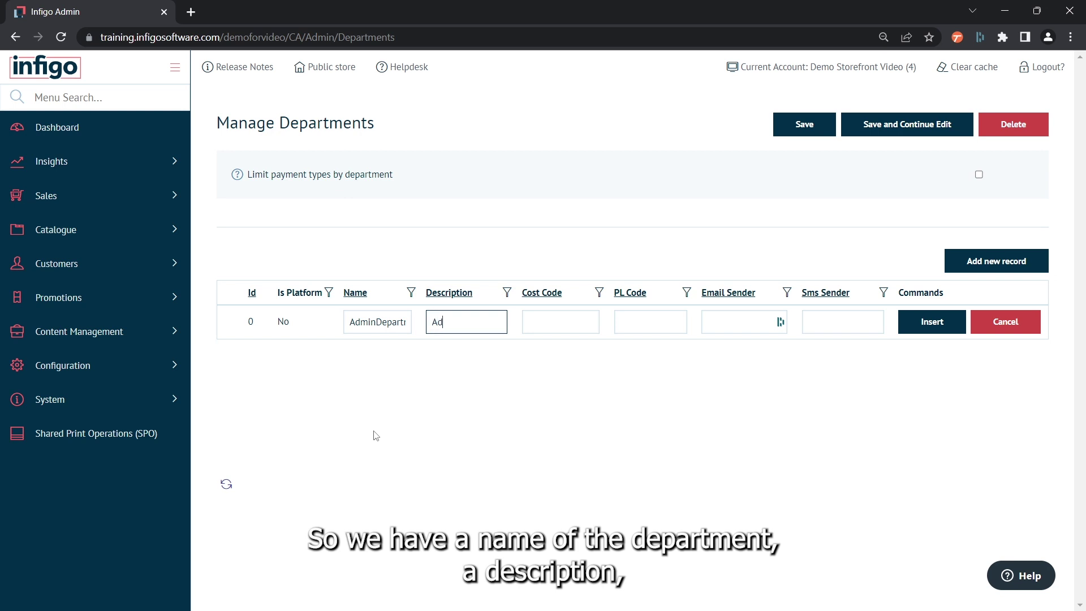
text(ministration Group)
Step: Give the new department the cost code ADCC and the PL code ADPL, and insert the record
click(546, 318)
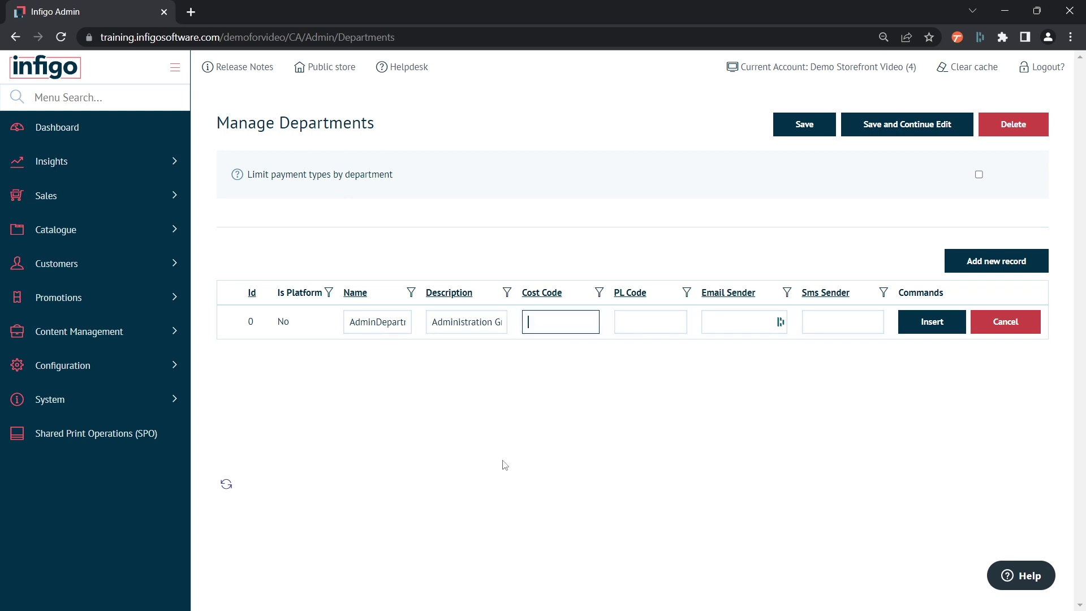
text(ADCC)
key(Tab)
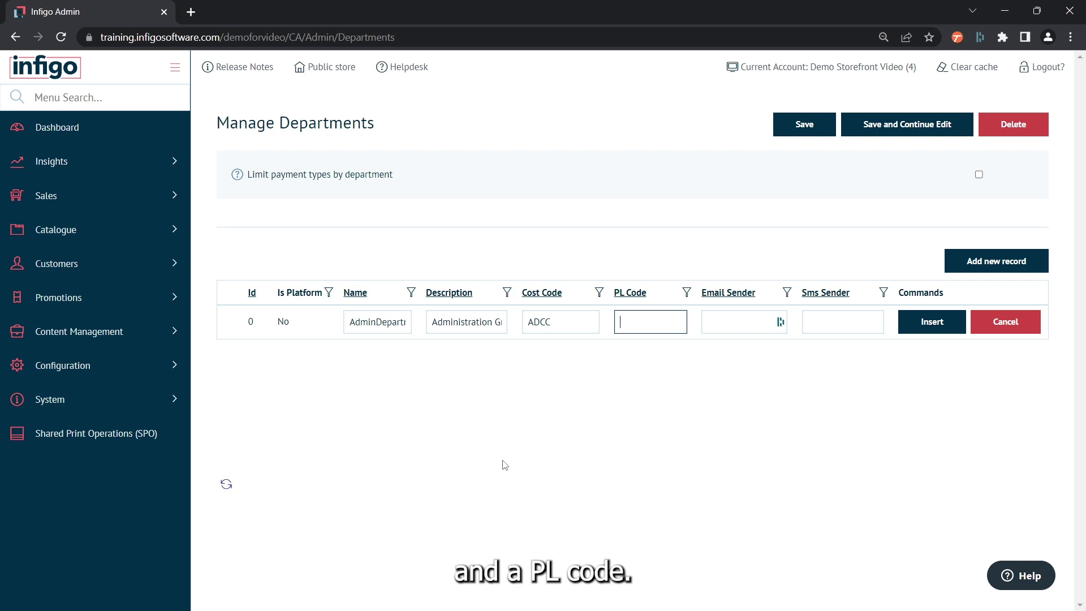
text(ADPL)
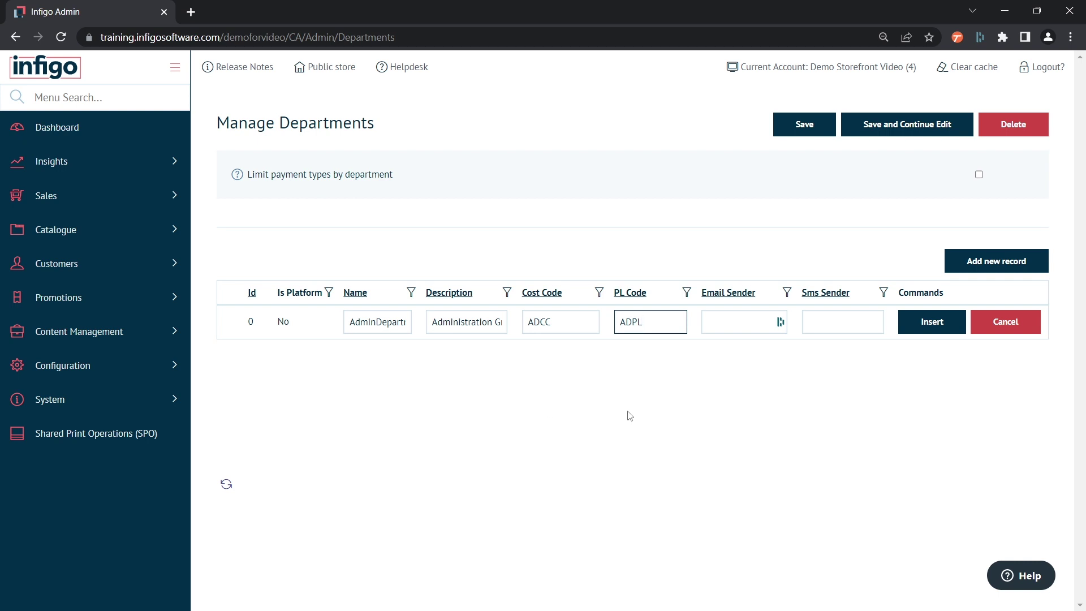
click(930, 321)
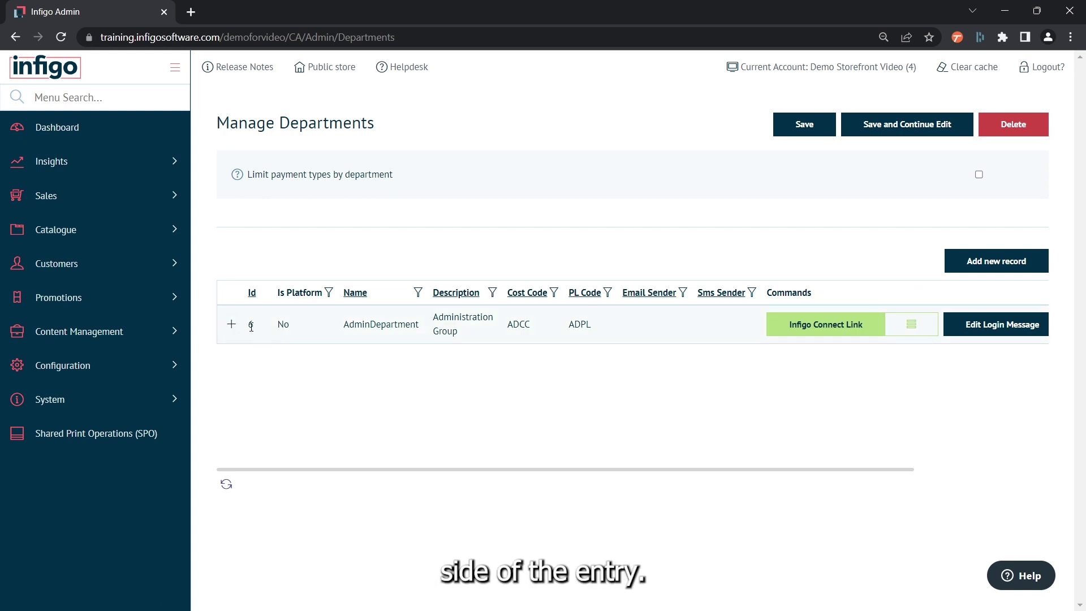
Step: Expand the AdminDepartment record and select the Storefront Administrator customer for it
click(231, 326)
scroll(233, 356, down, 2)
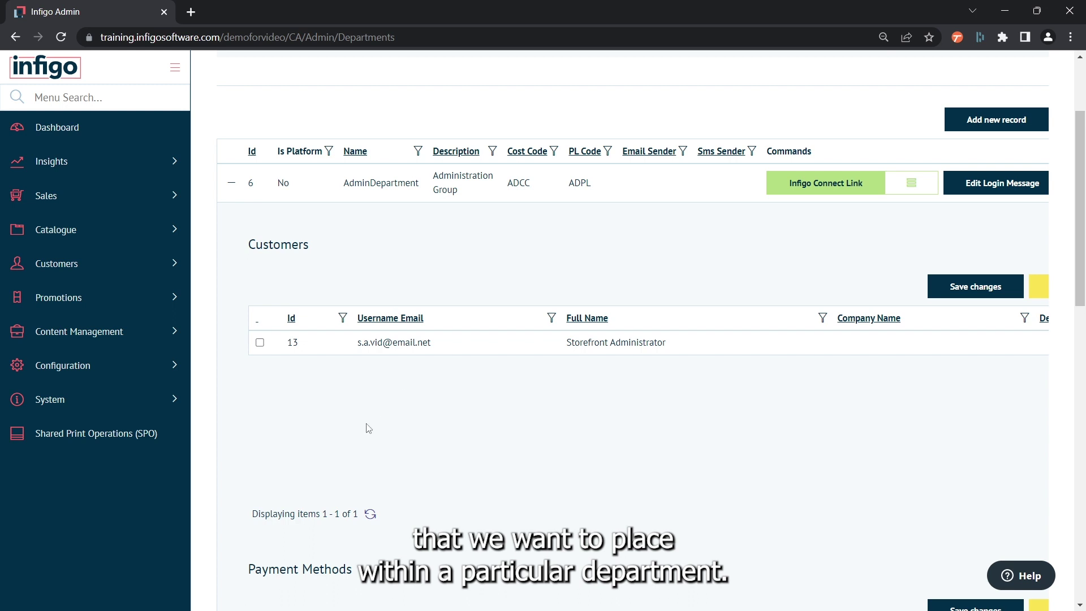
click(260, 343)
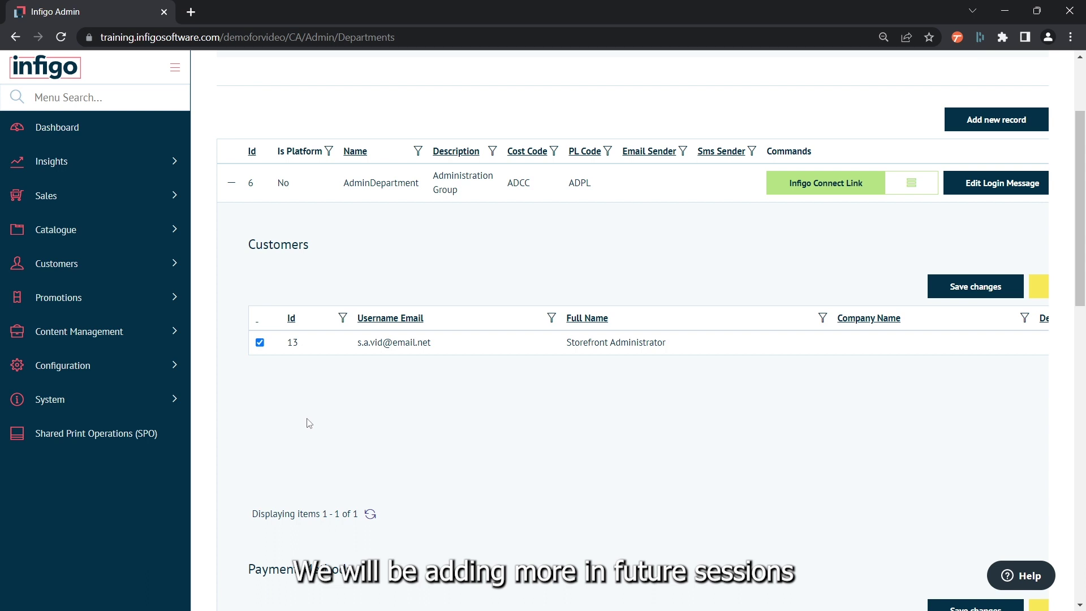
Step: Select the Purchase Order payment method and the First Class and 2nd Class shipping methods for AdminDepartment
scroll(311, 396, down, 5)
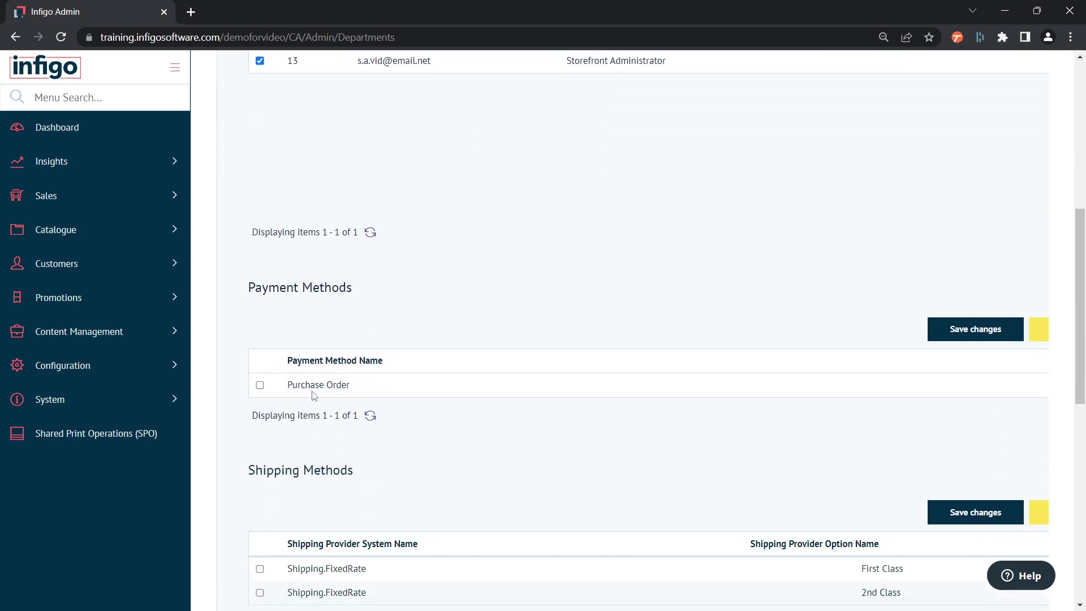
scroll(314, 395, down, 1)
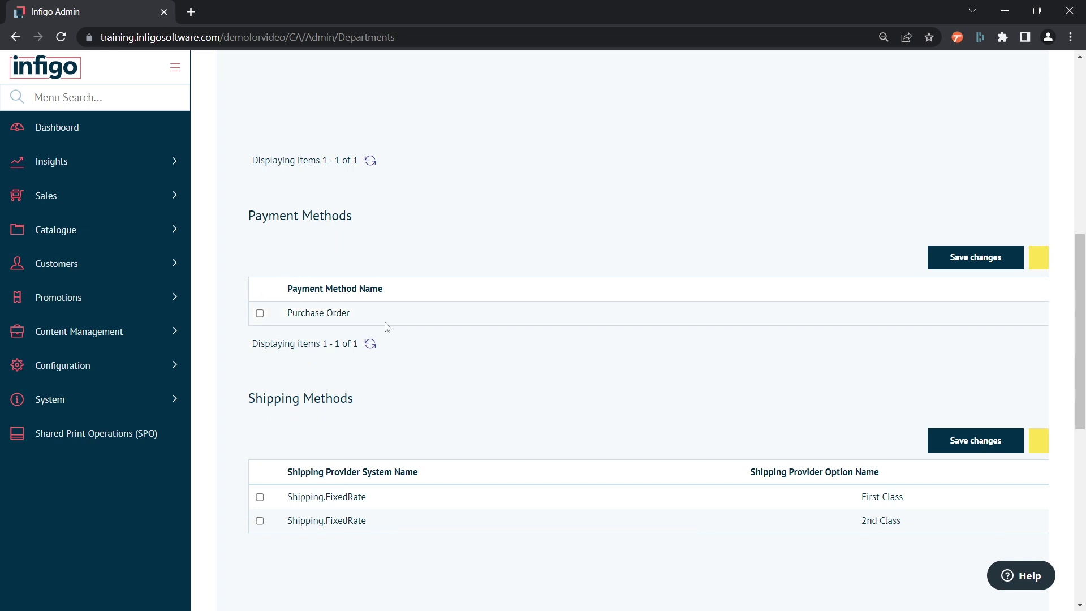
click(260, 314)
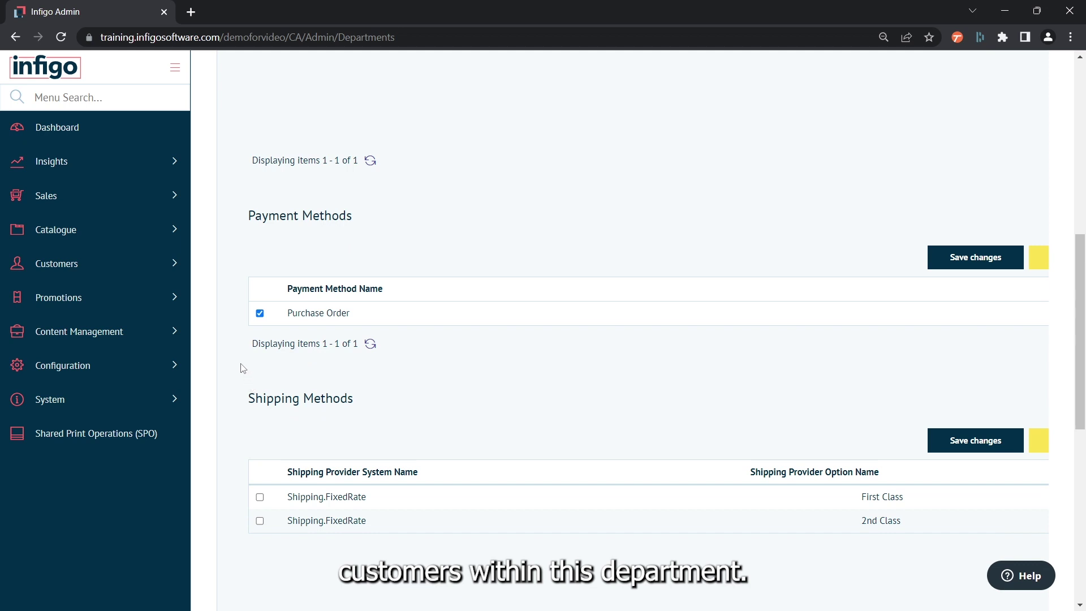
scroll(243, 368, down, 3)
click(260, 355)
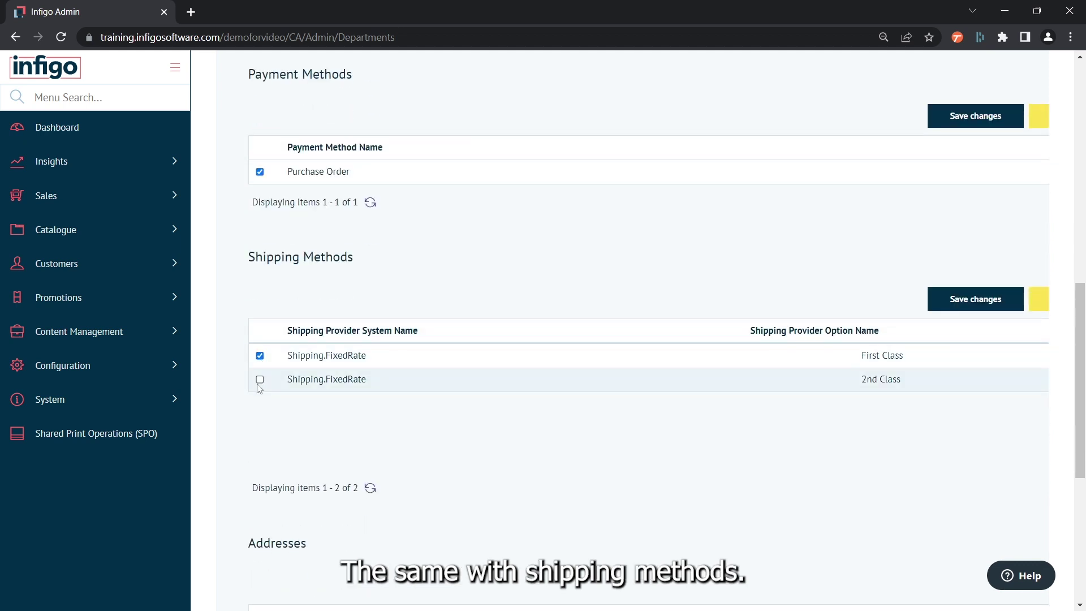
click(260, 380)
Step: Save the customer assignment in the Customers section of AdminDepartment
scroll(236, 376, down, 3)
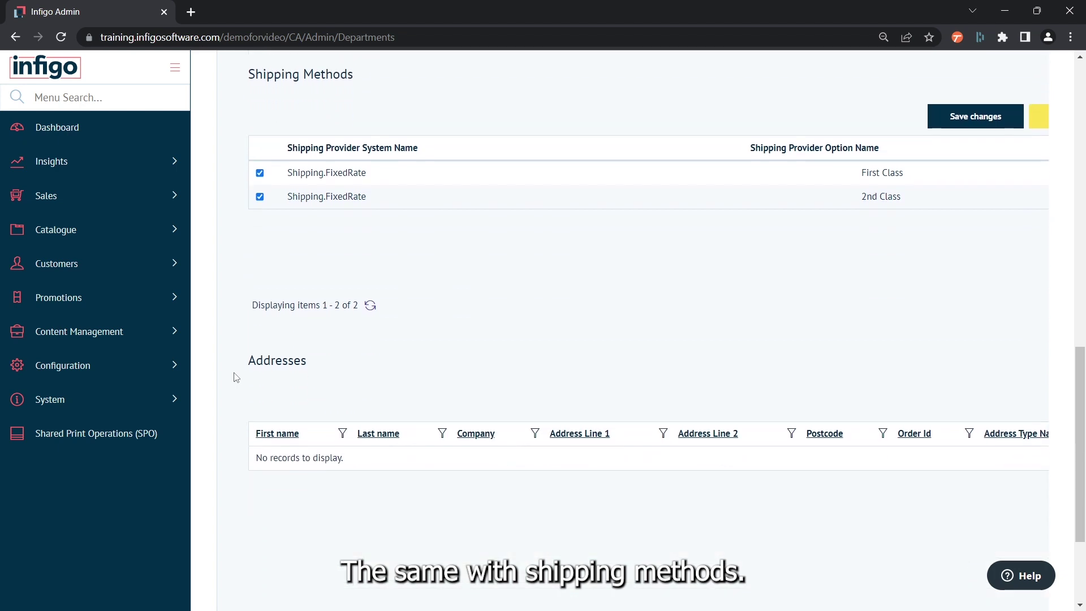
scroll(236, 376, down, 2)
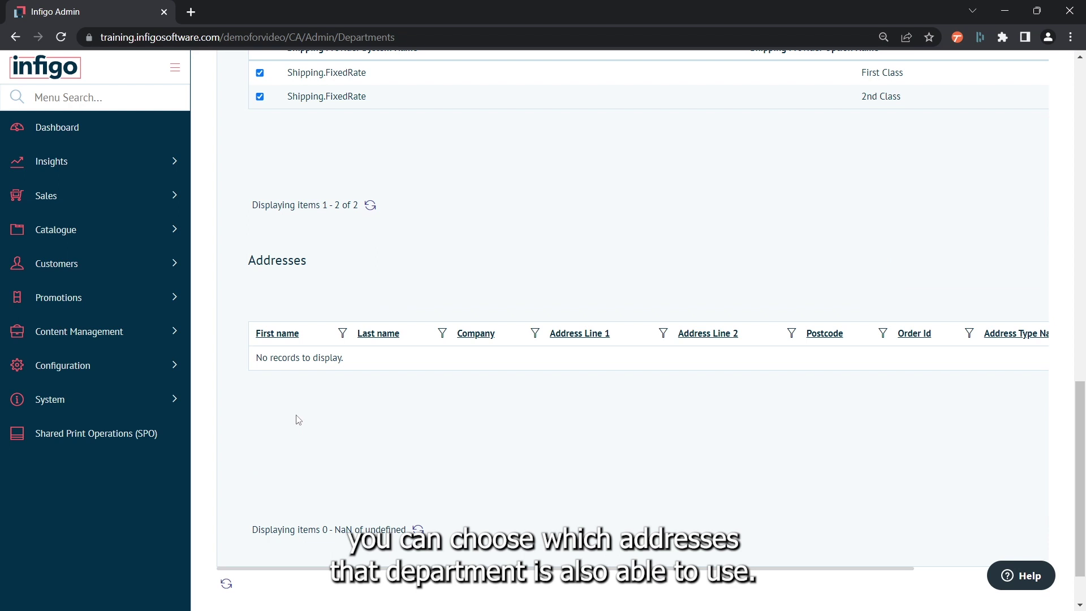
scroll(313, 435, up, 7)
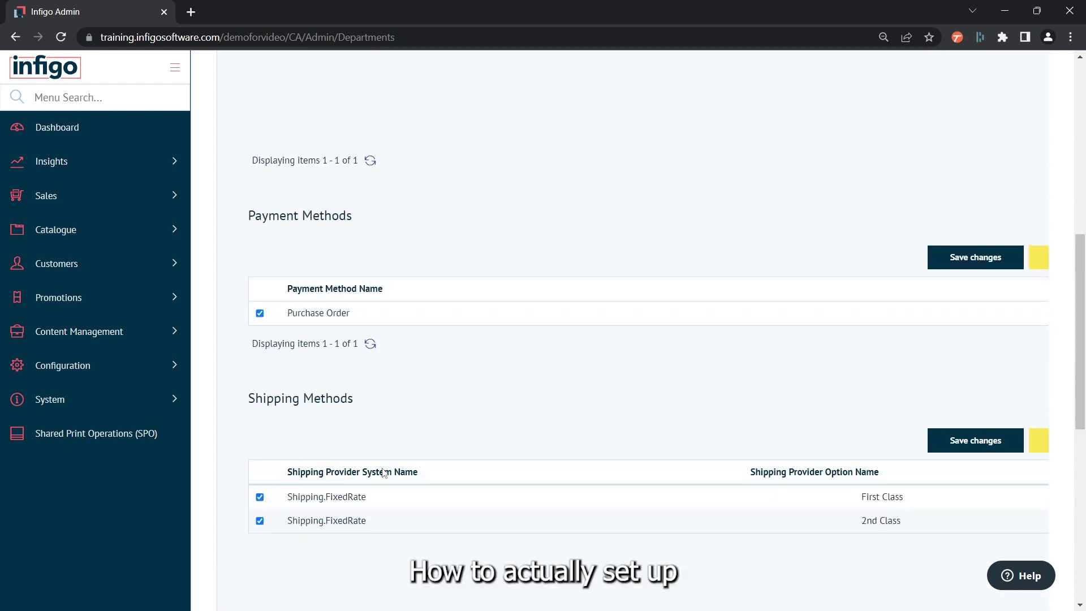
scroll(333, 363, down, 6)
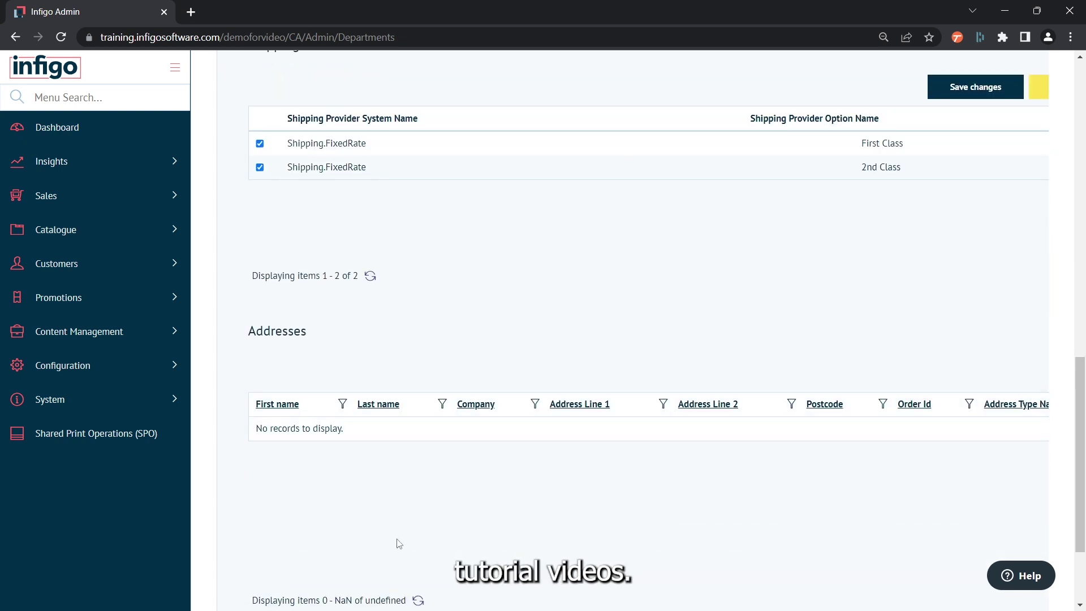
scroll(399, 543, down, 1)
scroll(399, 543, up, 8)
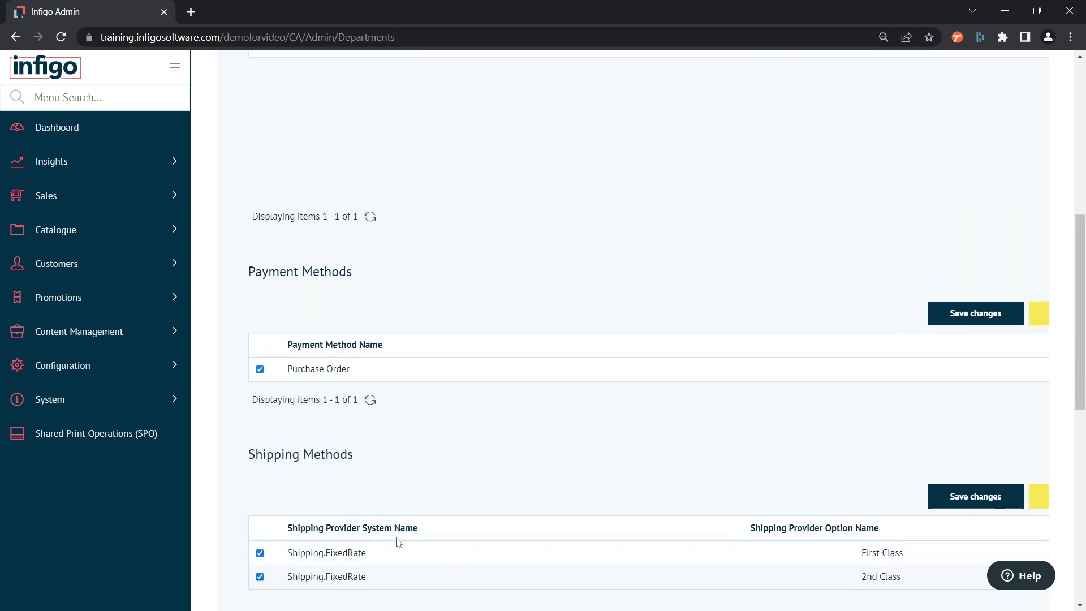
scroll(399, 543, up, 7)
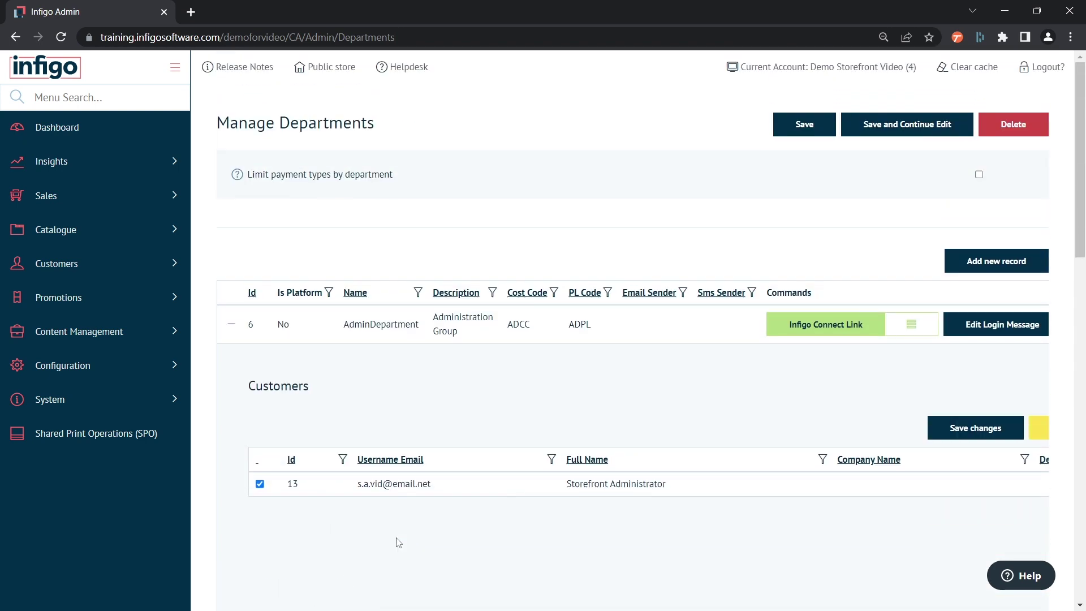
scroll(399, 543, down, 2)
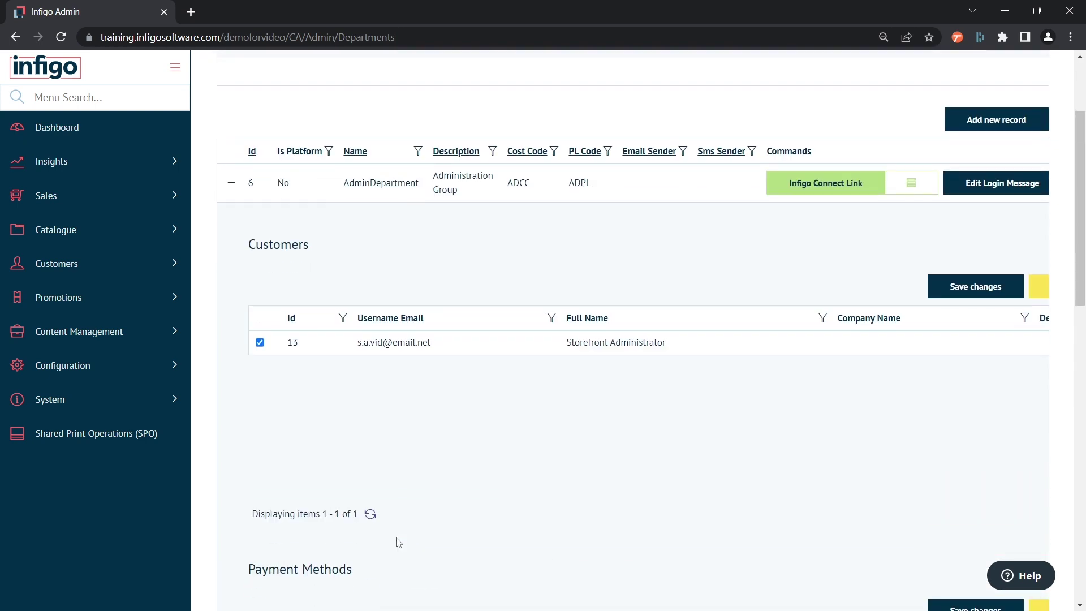
click(962, 287)
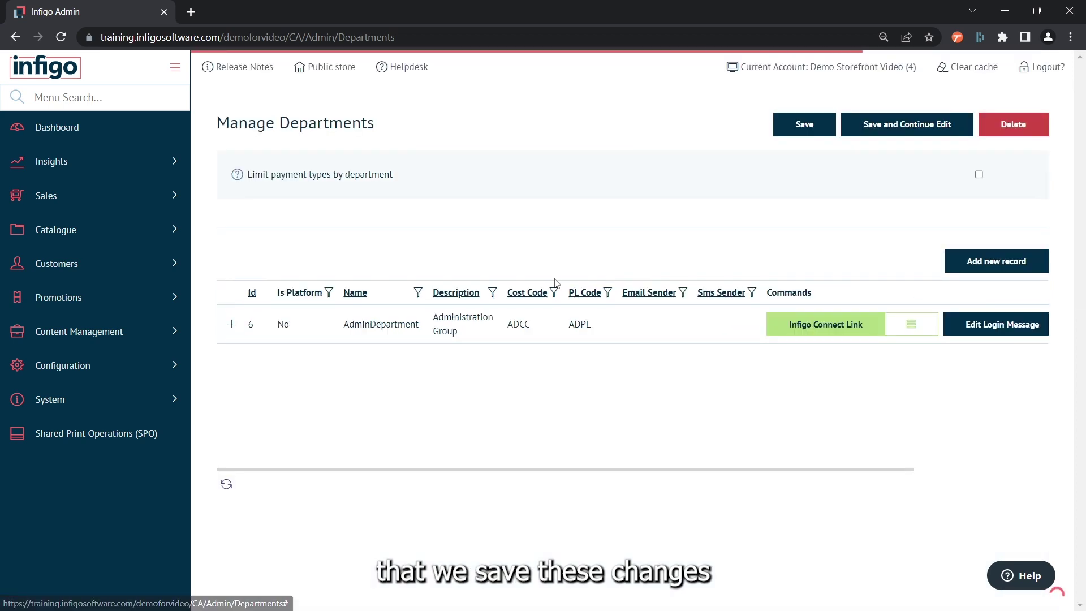
Step: Reopen AdminDepartment's details, enable the Purchase Order payment method and save the payment methods
click(231, 325)
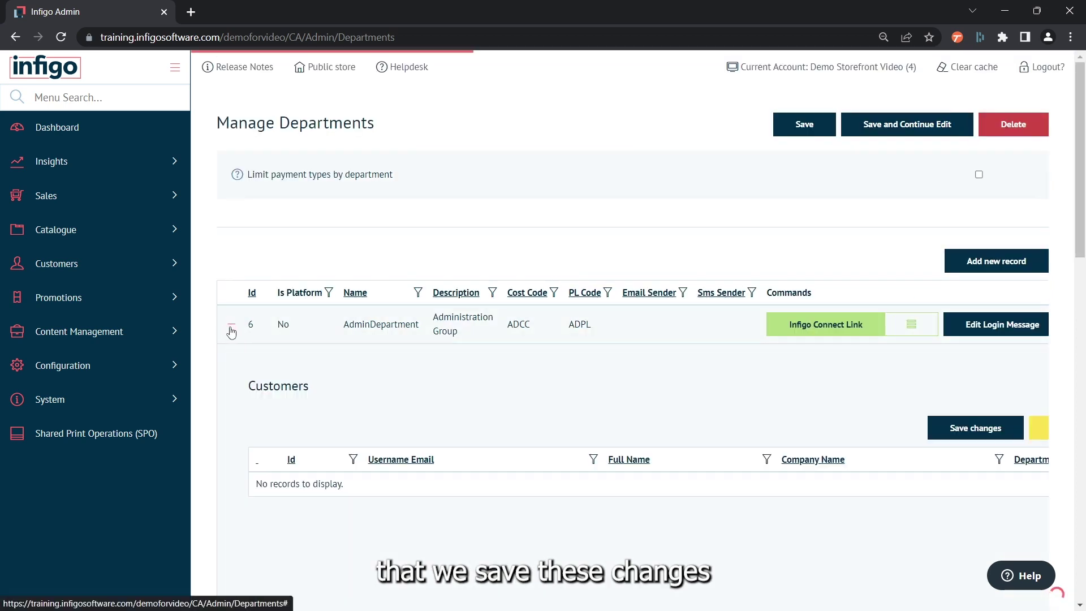
scroll(232, 331, down, 5)
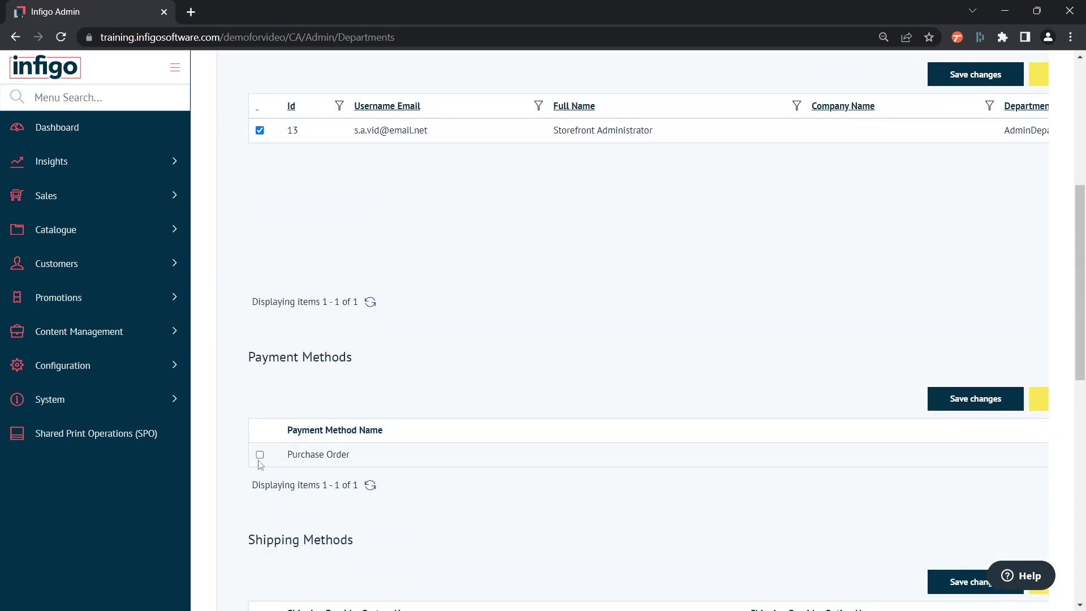
click(260, 456)
click(960, 400)
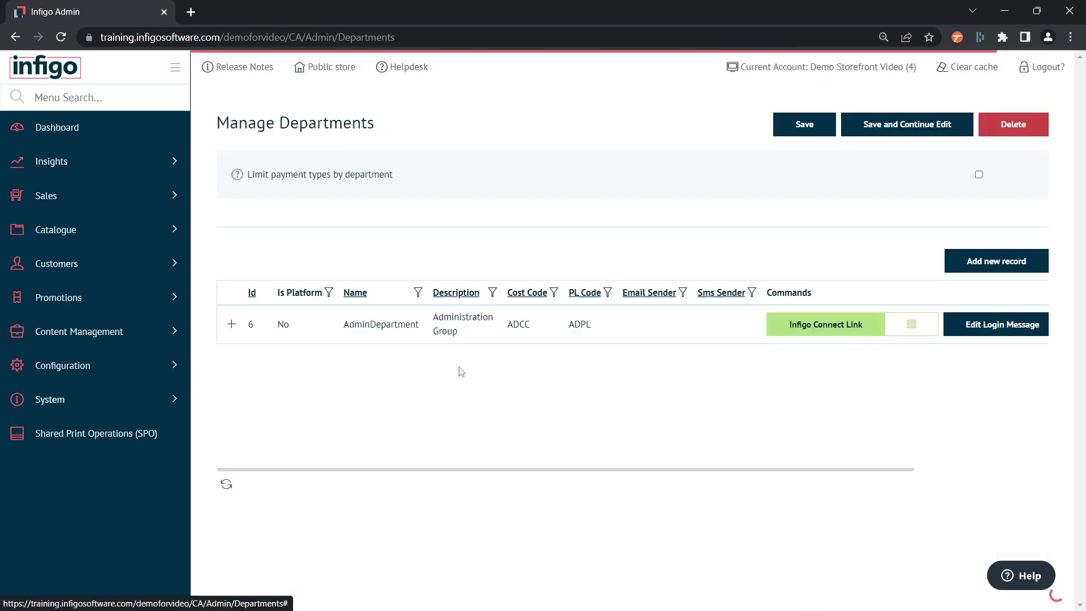
Step: Reopen AdminDepartment's details, enable the First Class and 2nd Class shipping methods and save them
click(232, 323)
scroll(323, 407, down, 8)
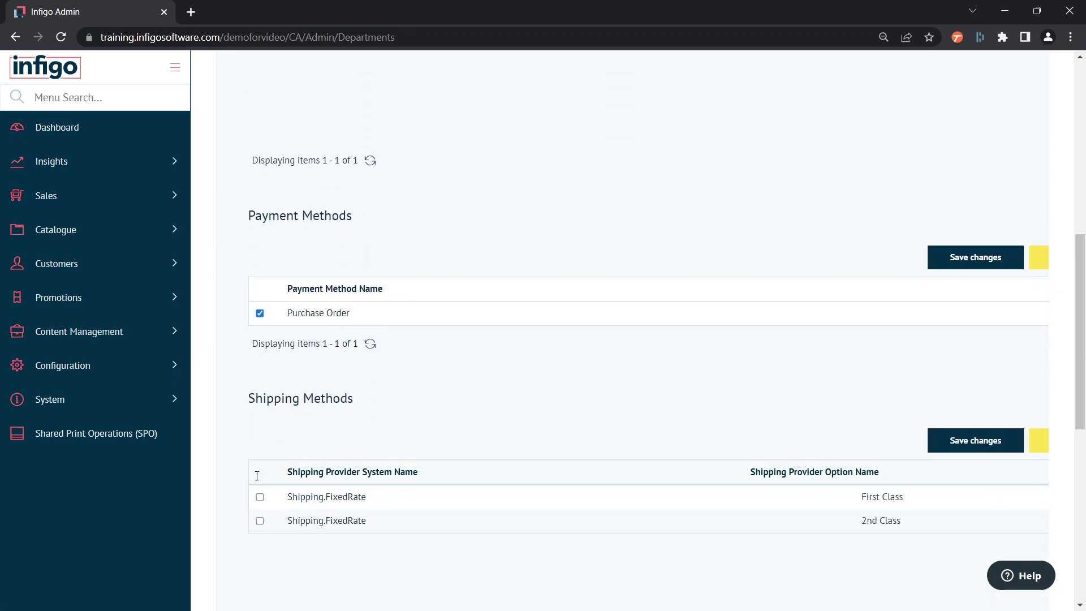
click(260, 497)
click(260, 521)
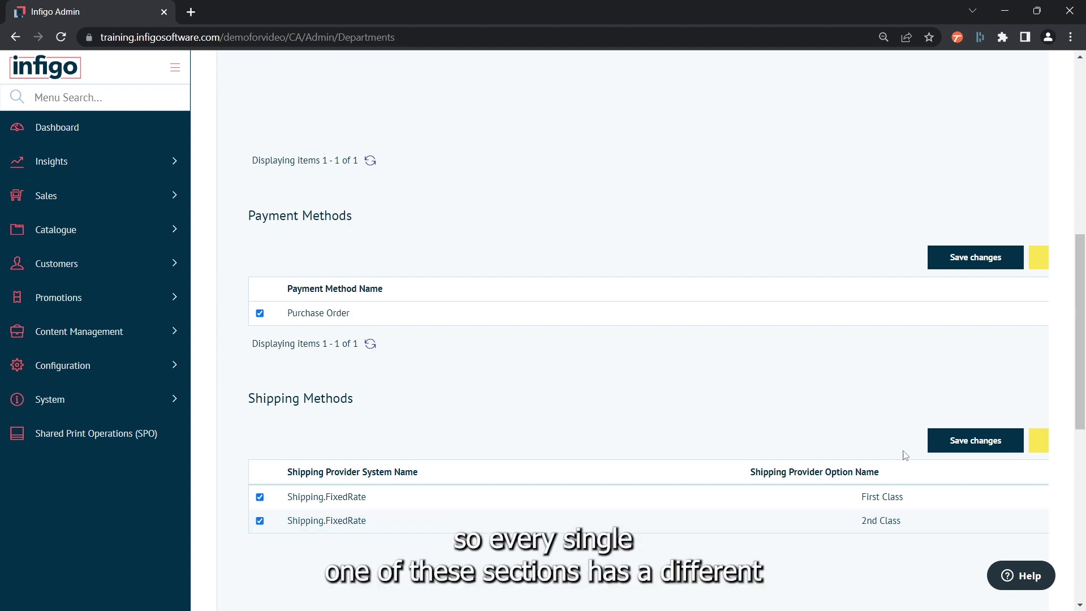
click(938, 443)
Step: Expand AdminDepartment to check its saved shipping methods and addresses section, and collapse the record again
click(231, 324)
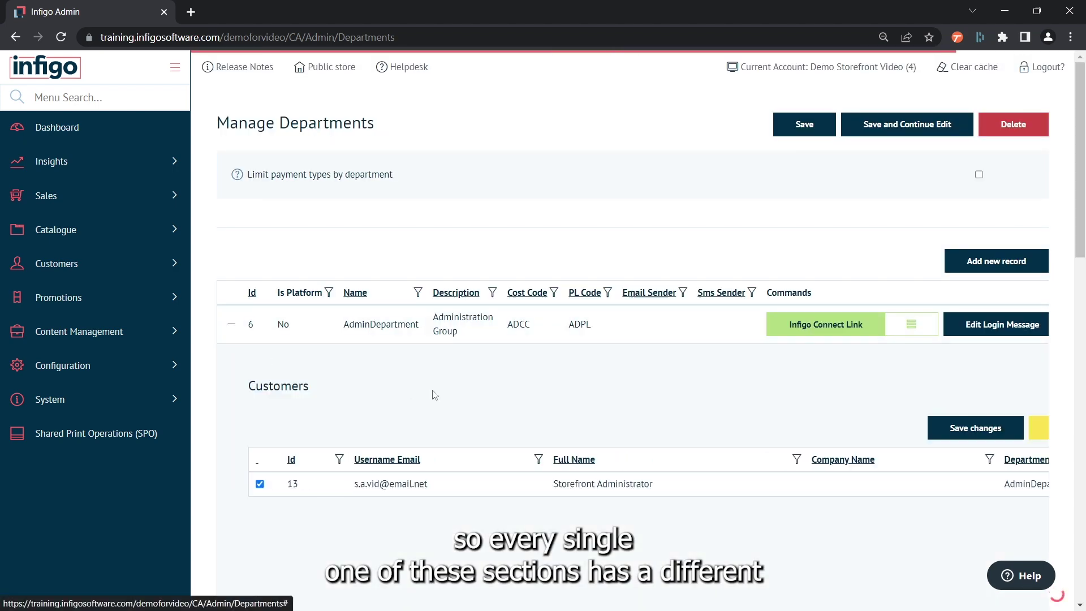
scroll(431, 390, down, 14)
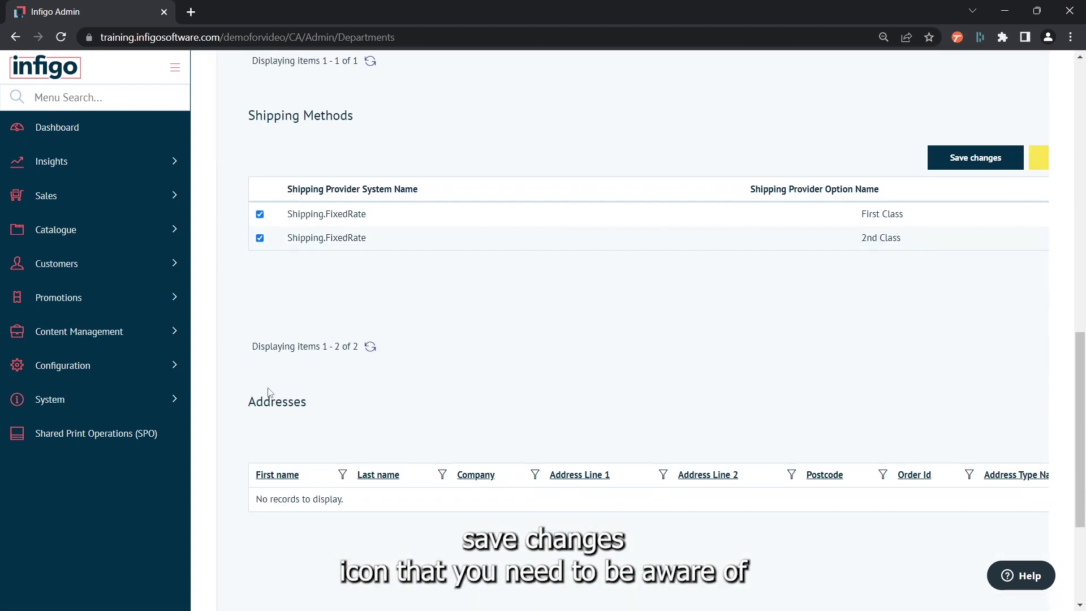
scroll(268, 392, up, 14)
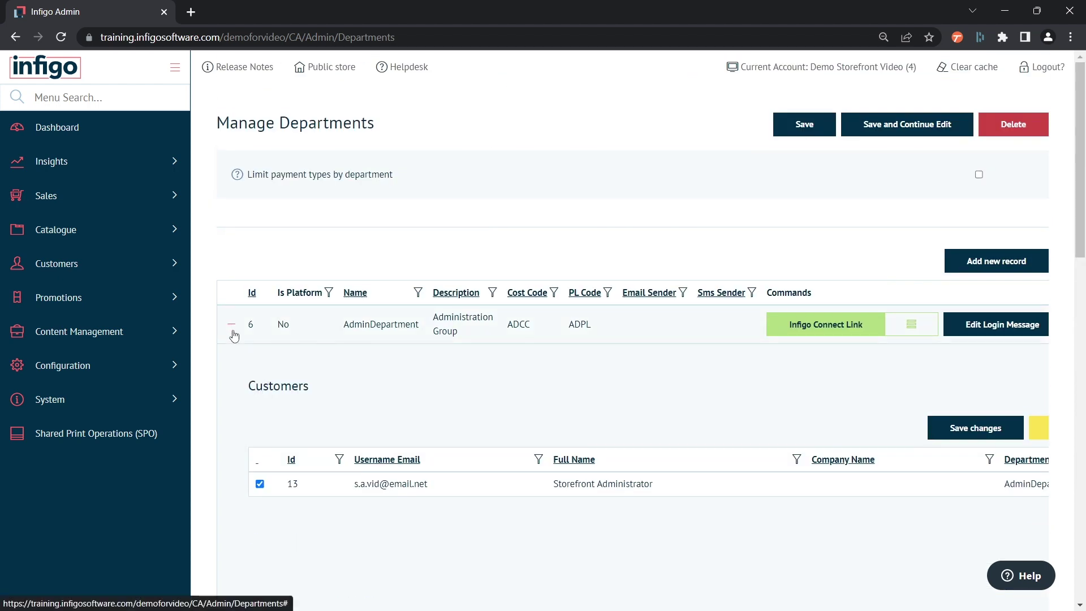
click(233, 332)
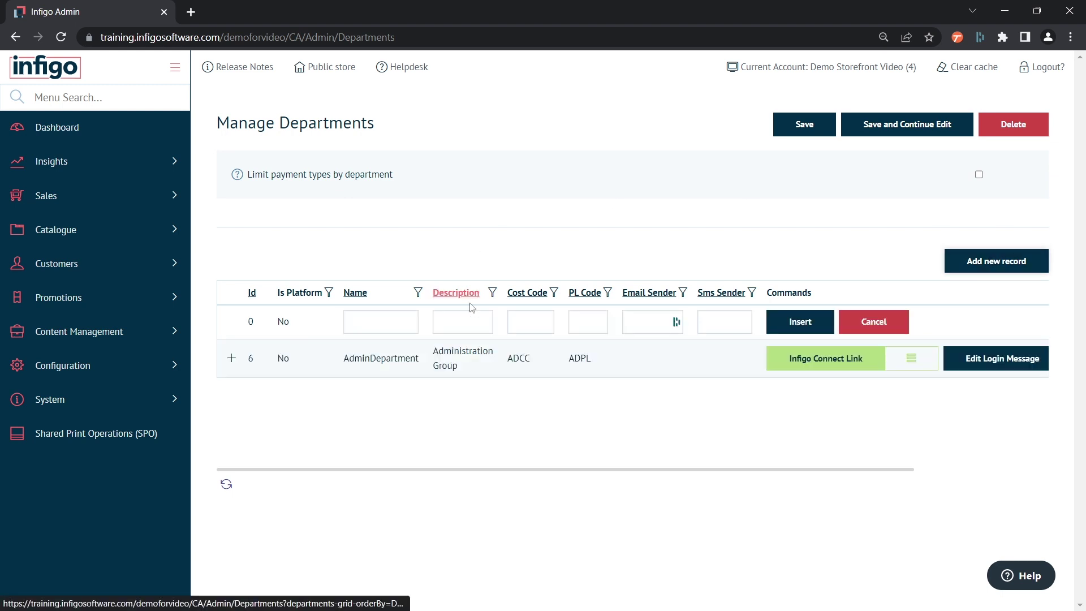
Step: Name the new department record RedCoDepartment and give it the description "Red Co."
click(370, 320)
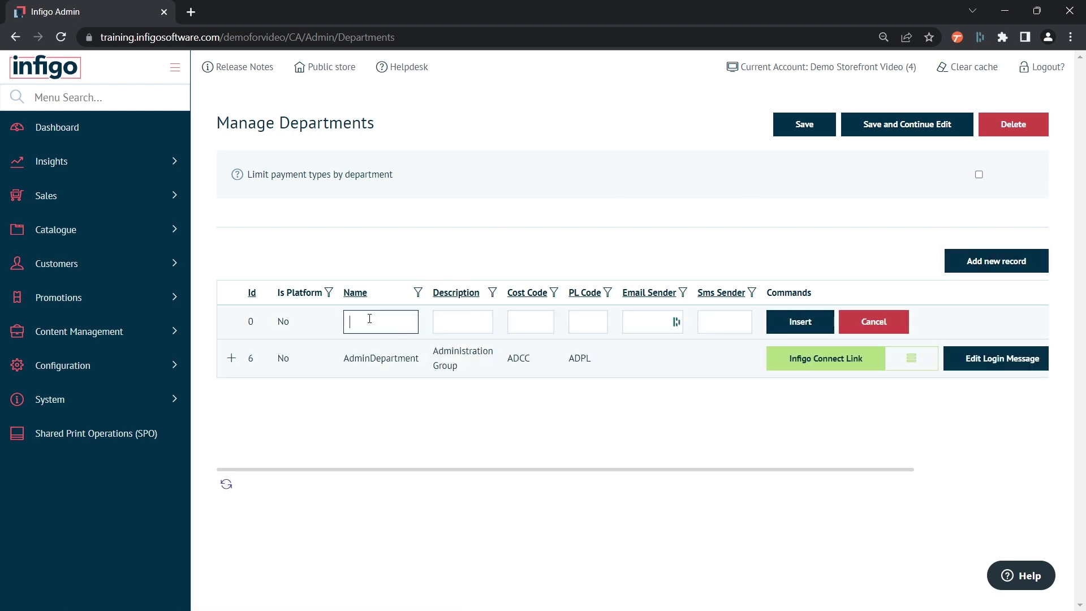
text(Red)
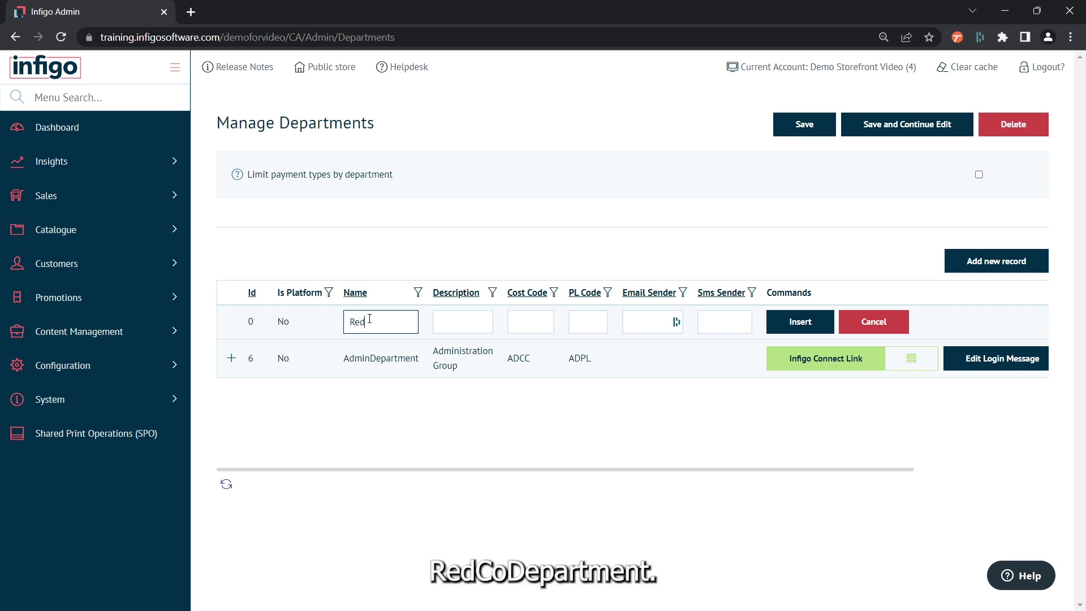
text(CoDepartment)
click(450, 320)
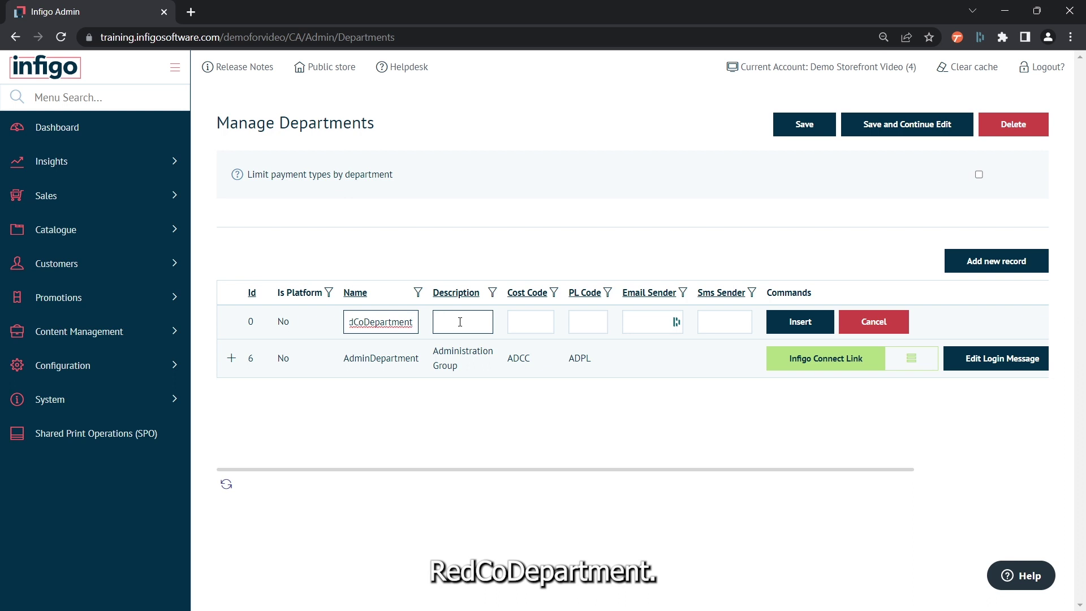
text(Red C)
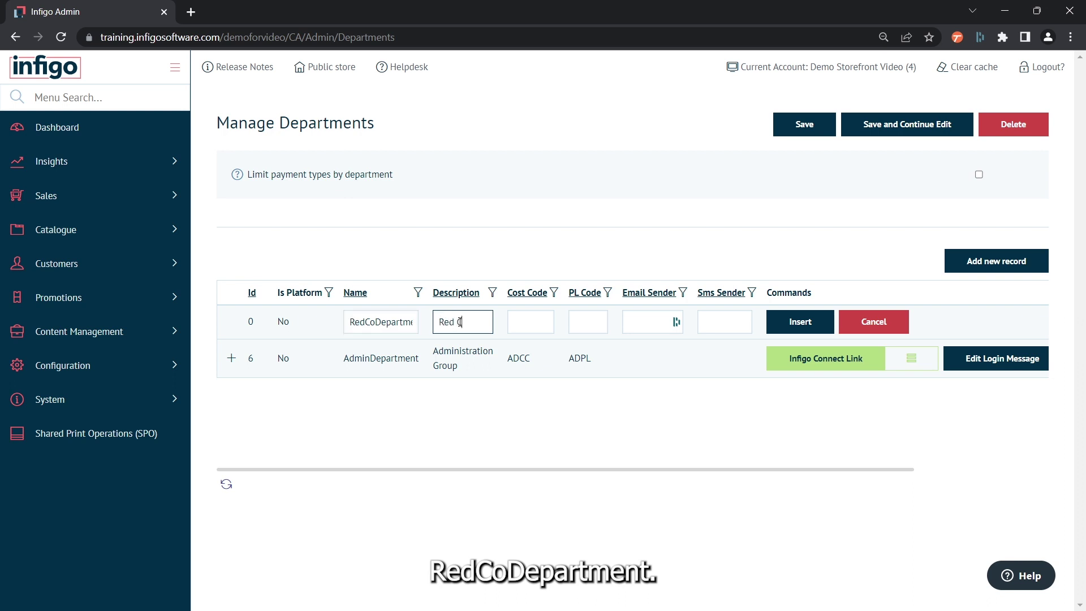
text(o.)
Step: Set the RedCoDepartment record's cost code to RCCC and PL code to RCPL, and insert the record
click(528, 322)
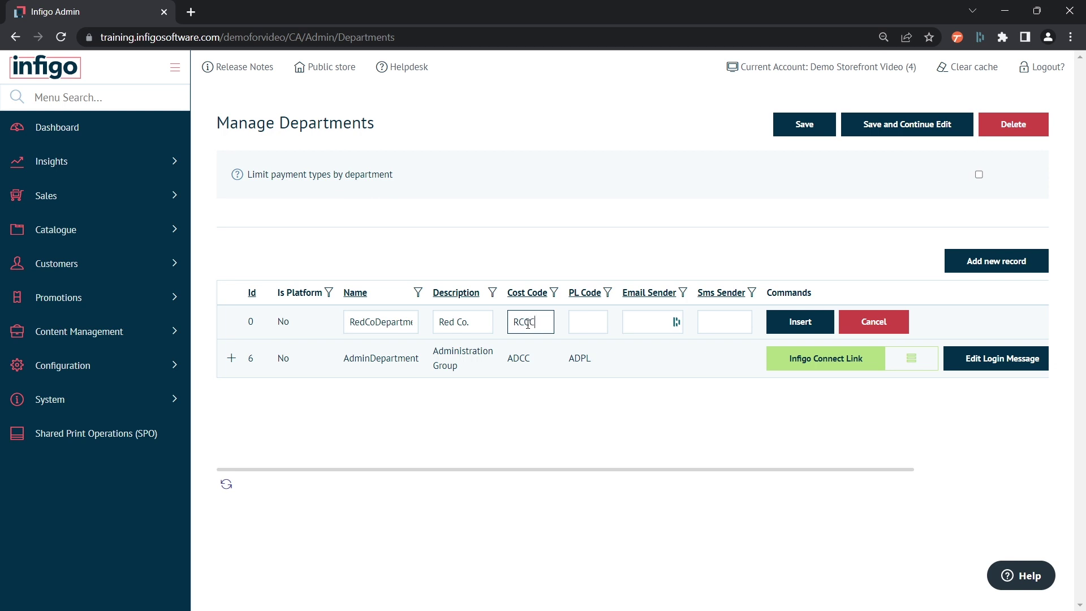
text(RCCC)
key(Tab)
text(RCPL)
click(464, 322)
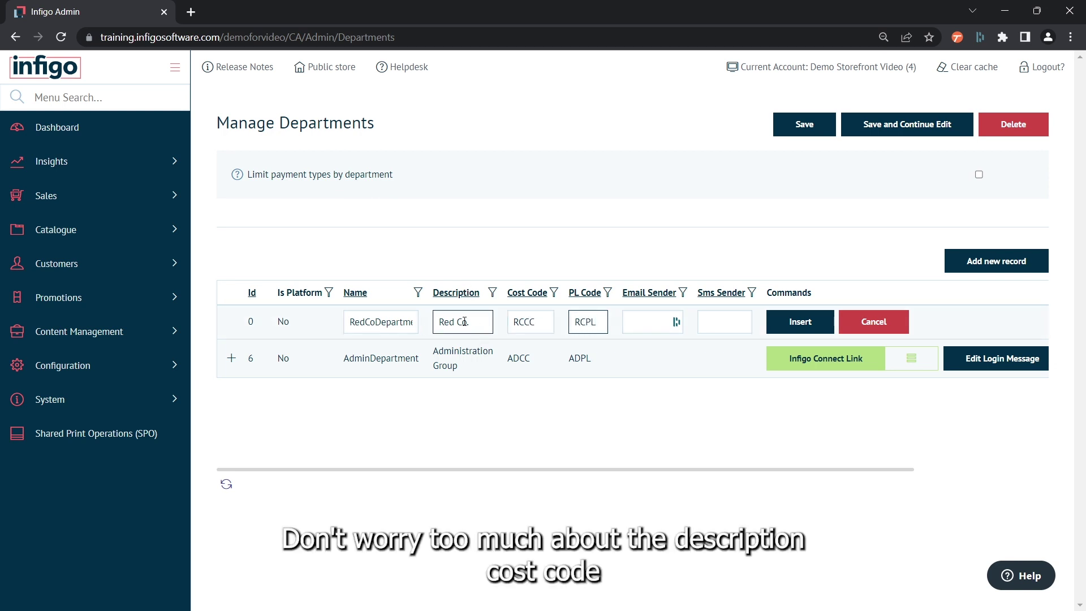
click(516, 321)
click(600, 320)
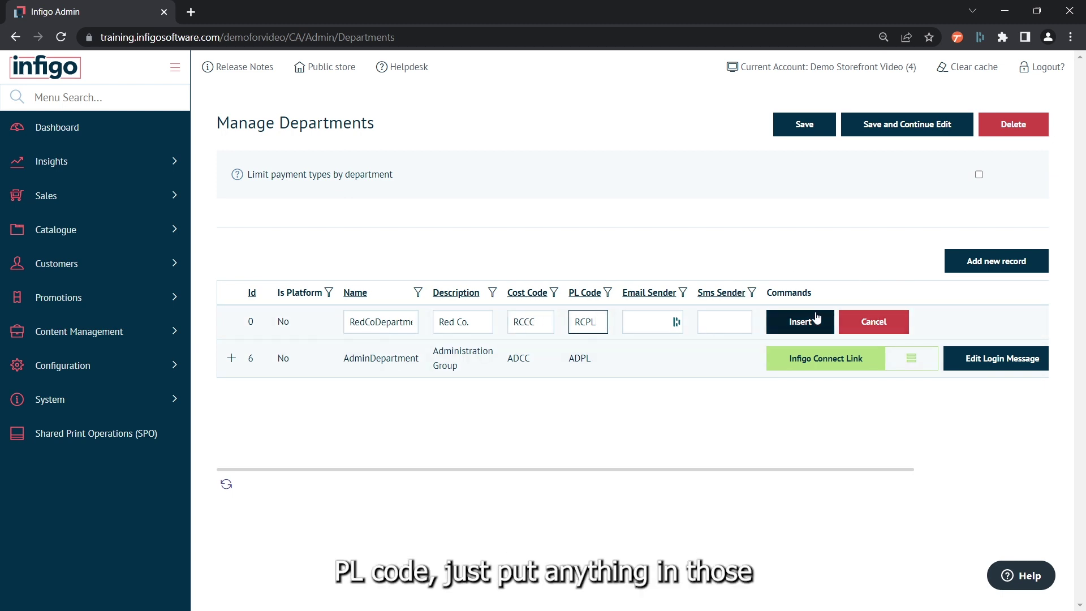
click(789, 324)
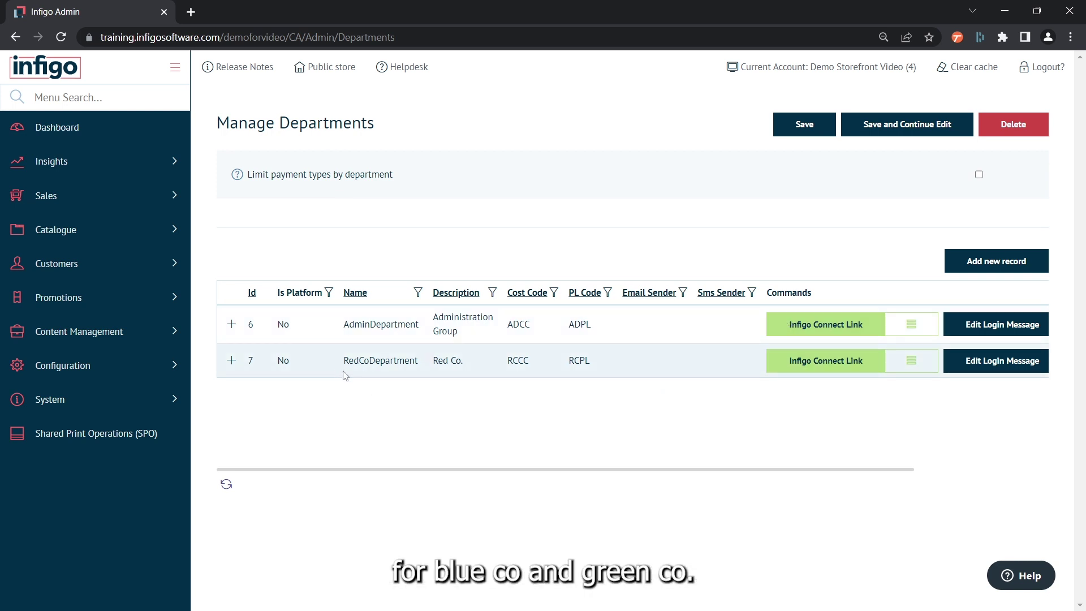
Step: Add another department record named BlueCoDepartment with the description "Blue Co."
click(969, 260)
click(362, 320)
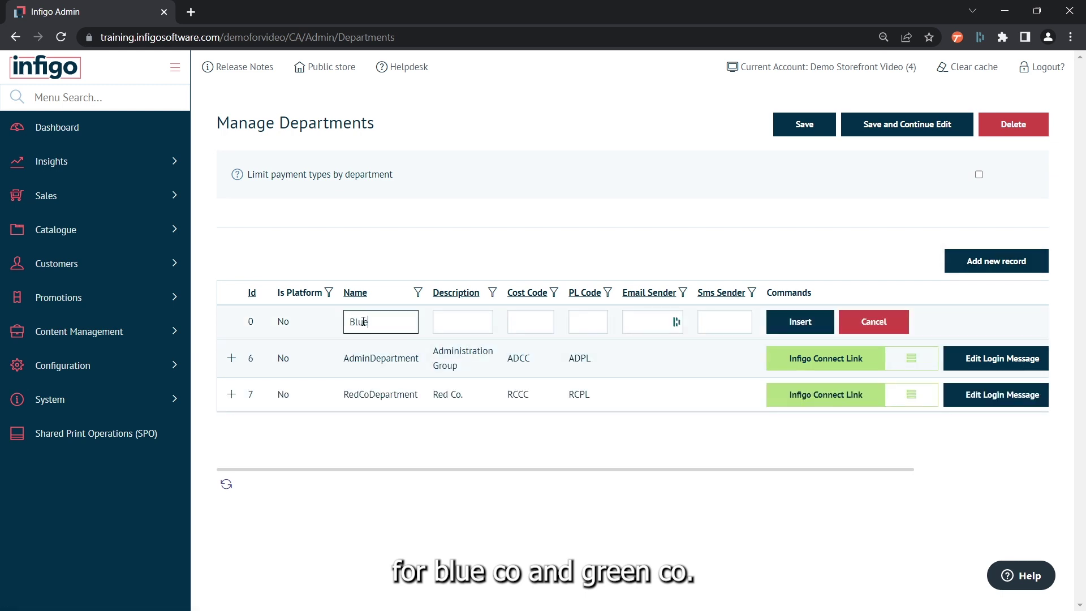
text(BlueCoDepartment)
key(Tab)
text(Bl)
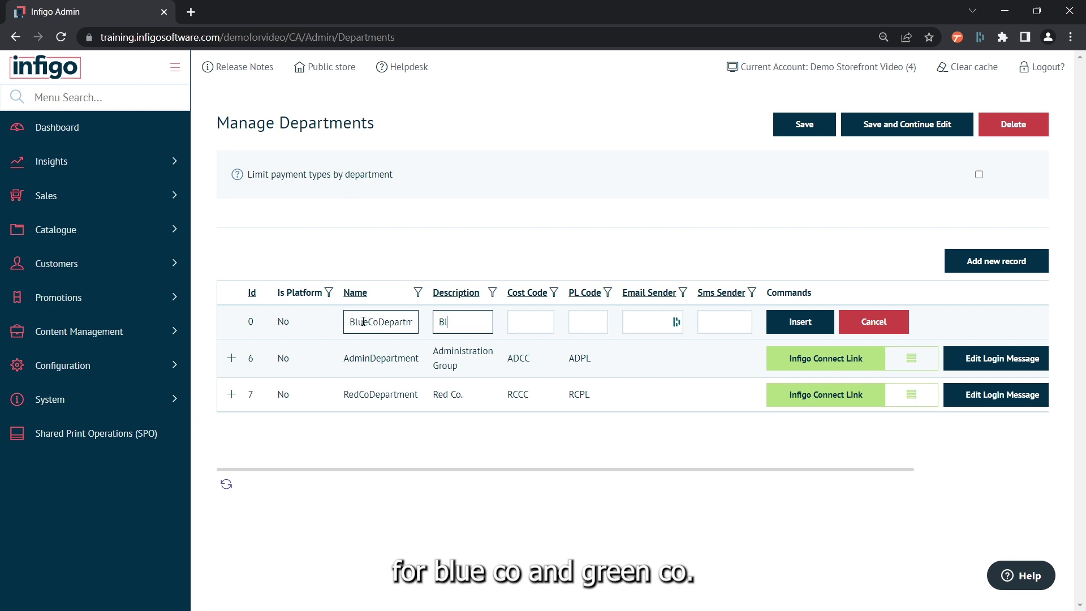
text(ue Co.)
Step: Set the BlueCoDepartment record's cost code to BCCC and PL code to BCPL, and insert the record
key(Tab)
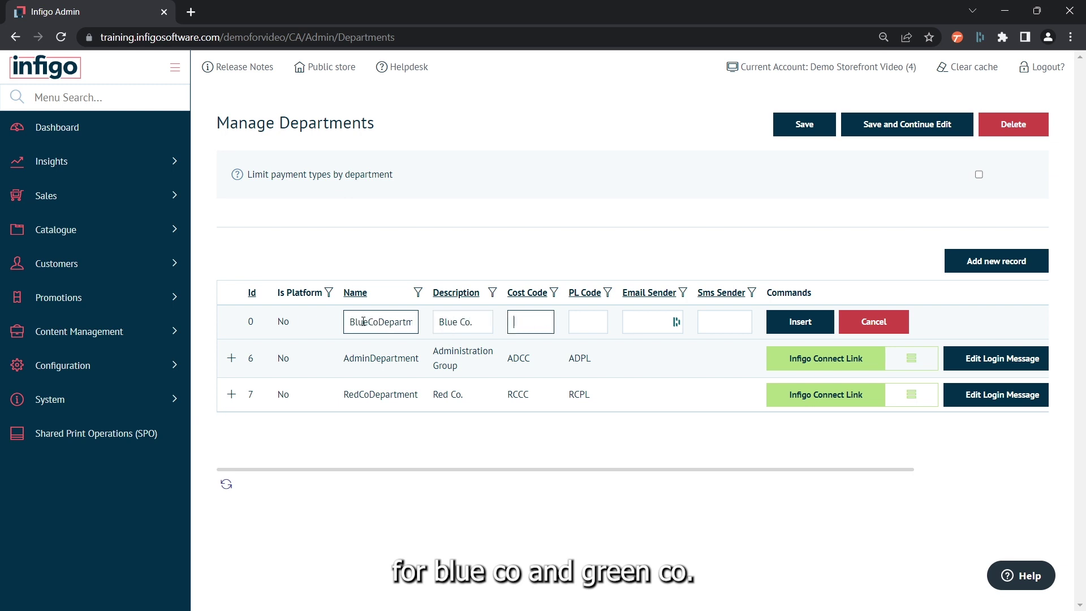
text(BCCC)
key(Tab)
text(BCPL)
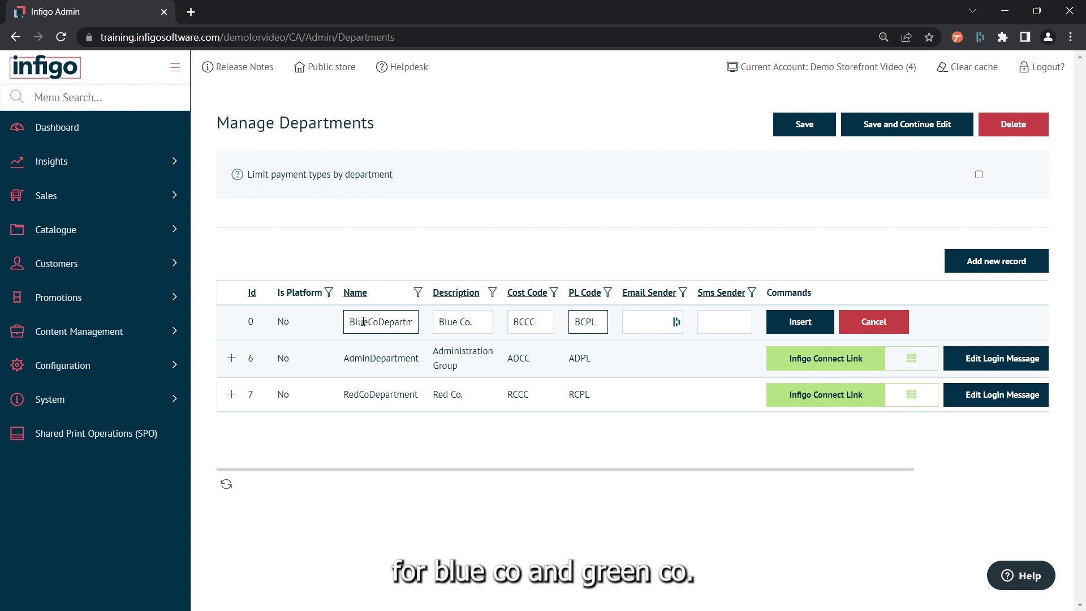
click(799, 322)
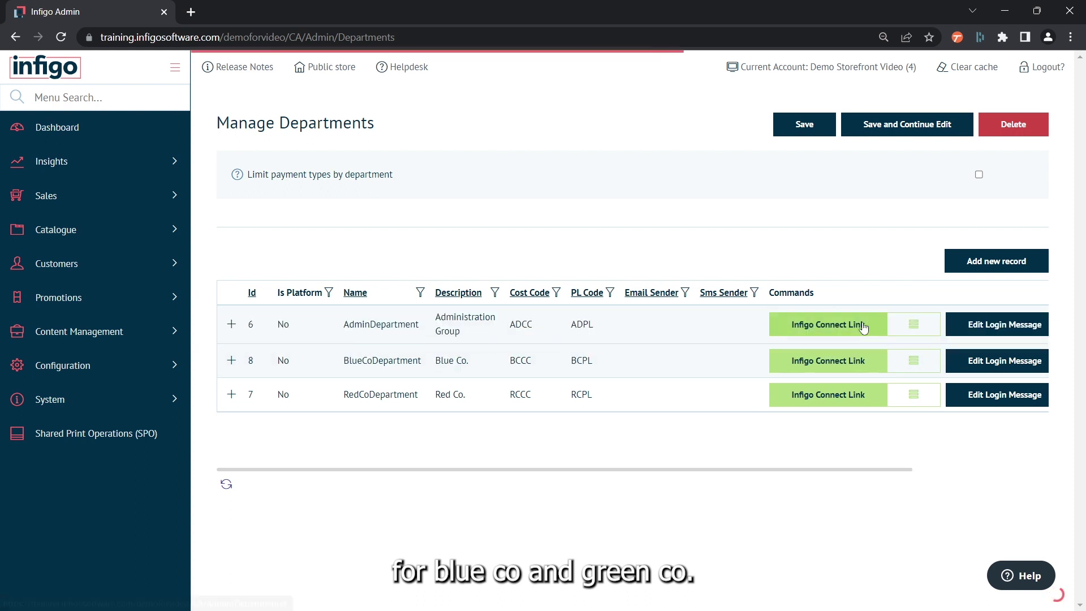
Step: Add another department record named GreenCoDepartment with the description "Green Co."
click(1006, 264)
click(373, 326)
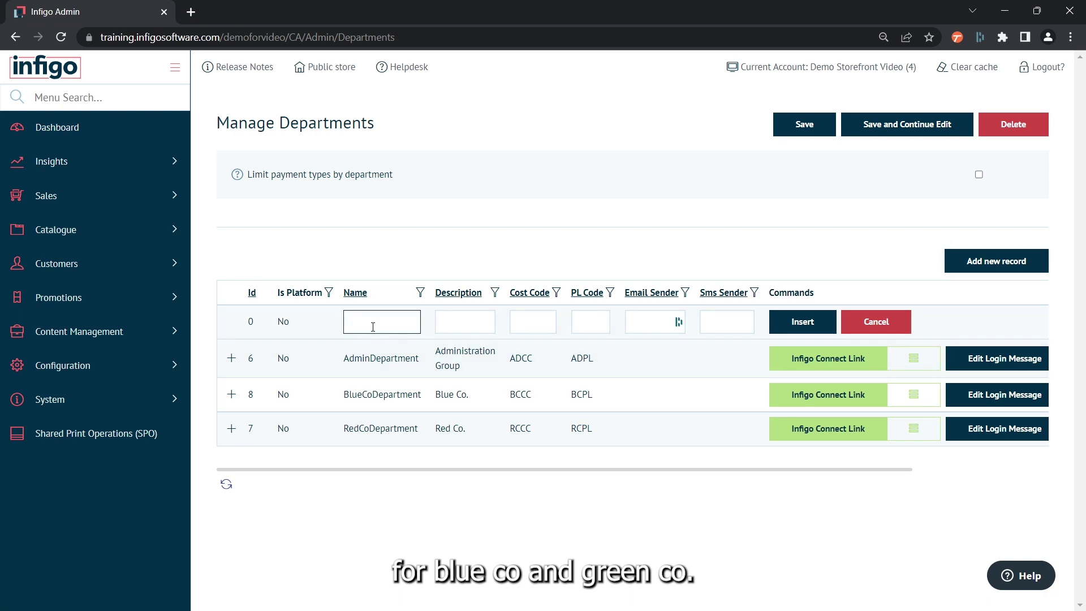
text(Green)
text(CoDepartment)
key(Tab)
text(Green Co.)
Step: Give GreenCoDepartment the cost code GCCC and PL code GCPL, insert the record and save the departments page
key(Tab)
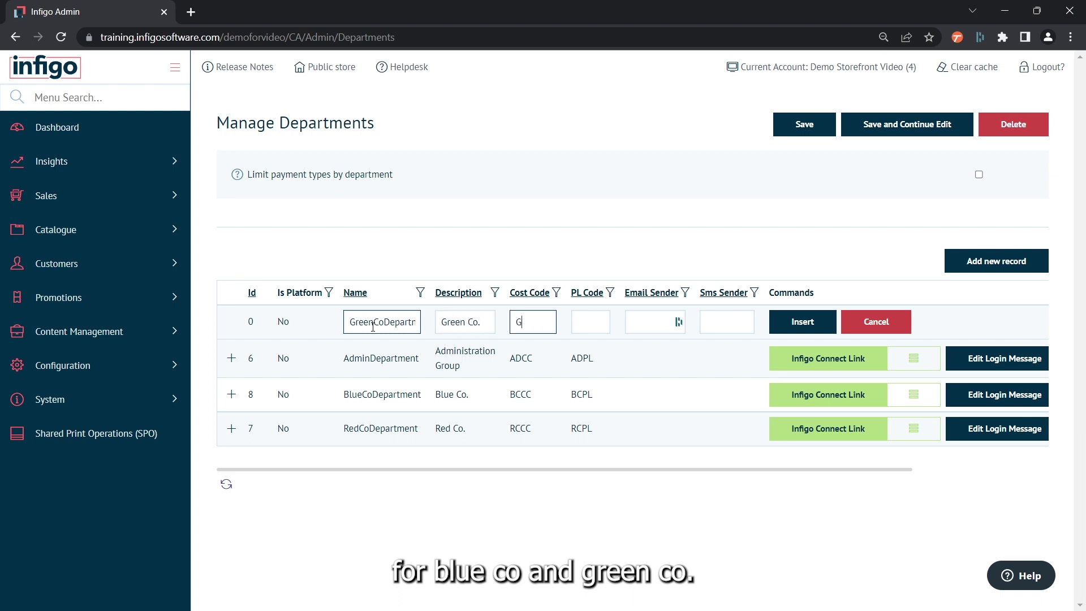
text(GCCC)
key(Tab)
text(GCPL)
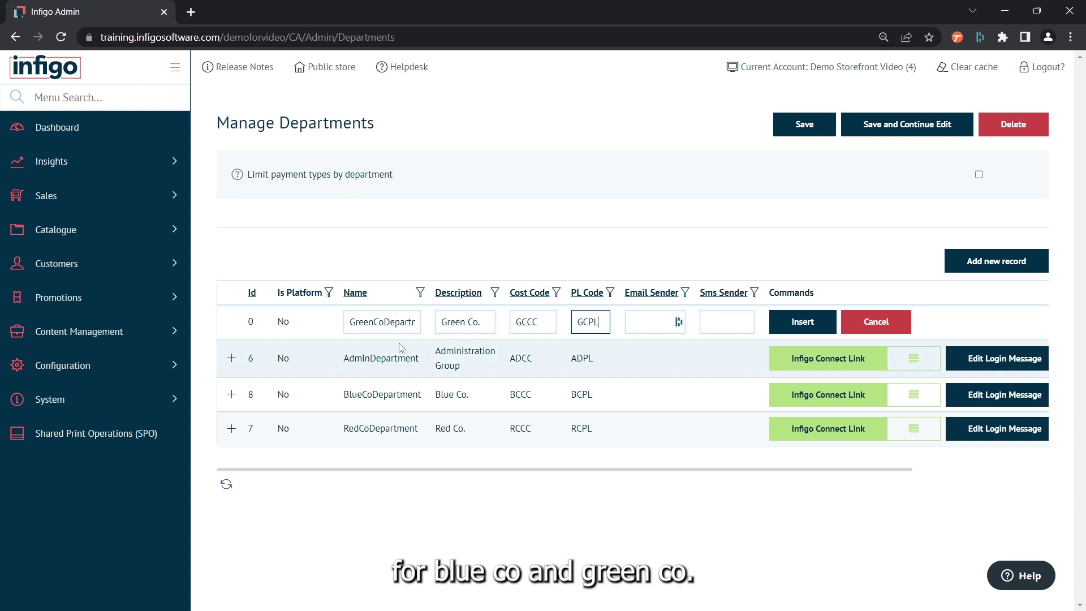
click(797, 322)
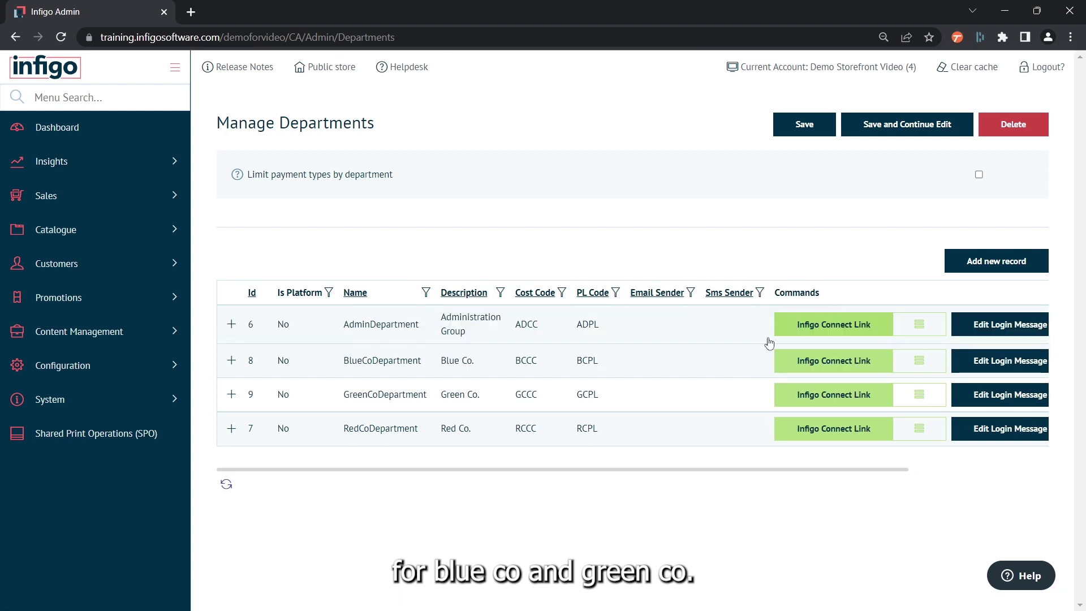
click(807, 126)
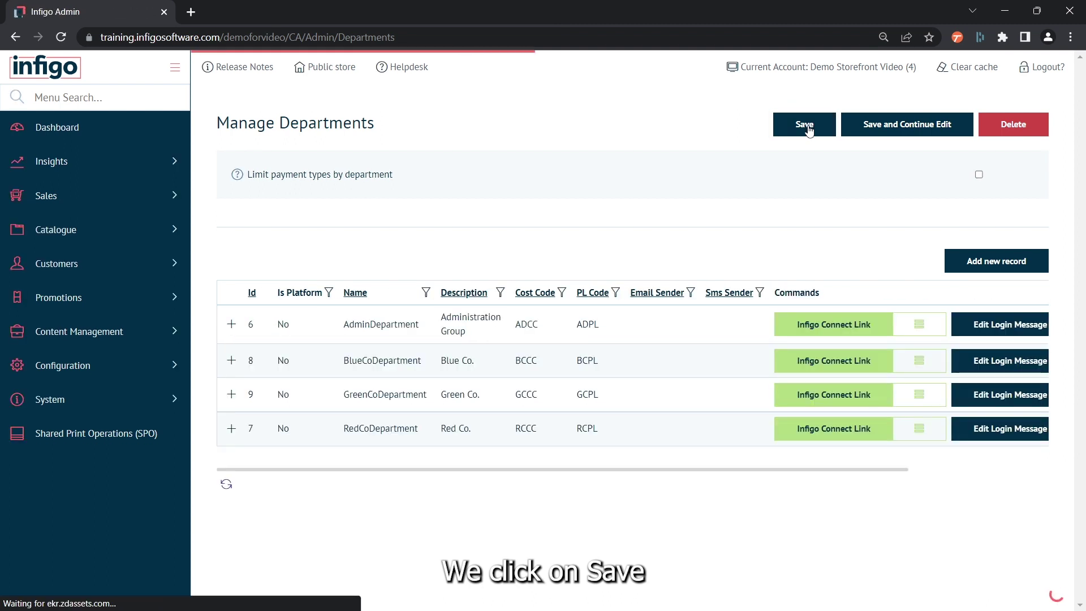